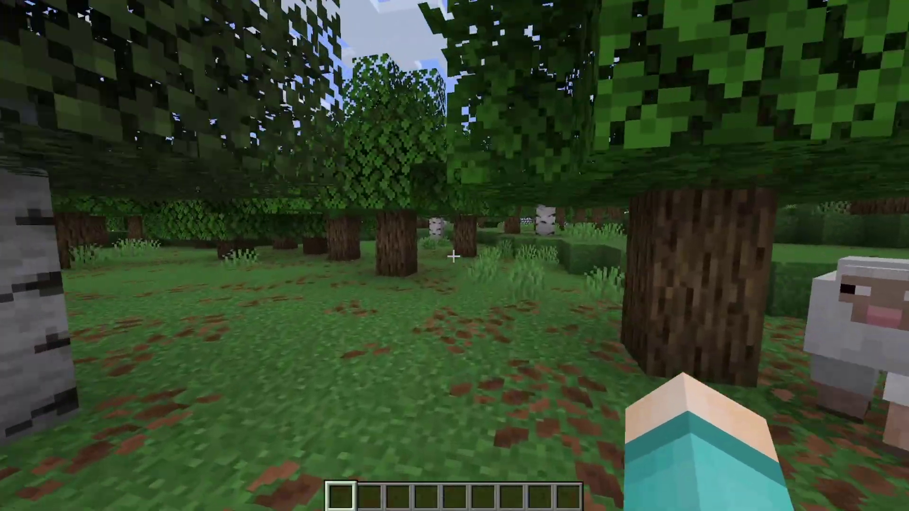
pyautogui.press('w')
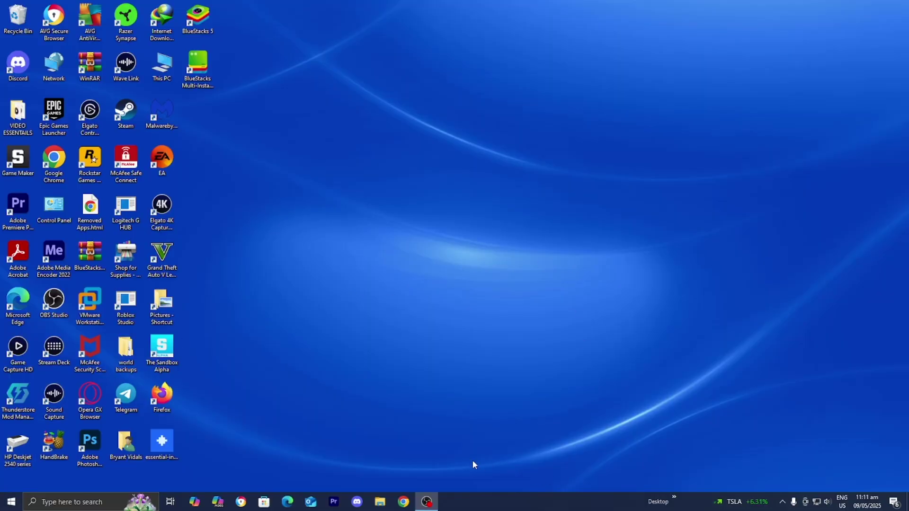
# In Google Chrome, search for "modrinth download" and download the Modrinth App for Windows from its official page
pyautogui.click(402, 507)
pyautogui.click(462, 203)
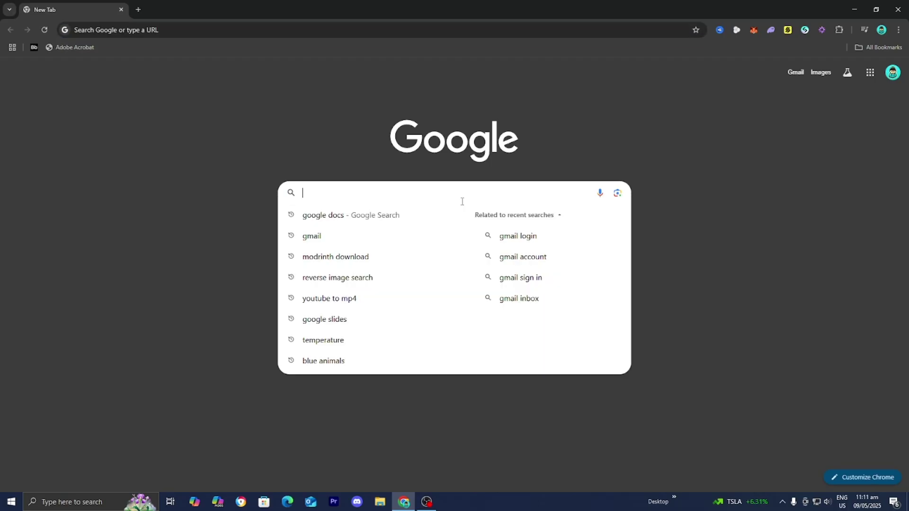
pyautogui.write('modrinth download')
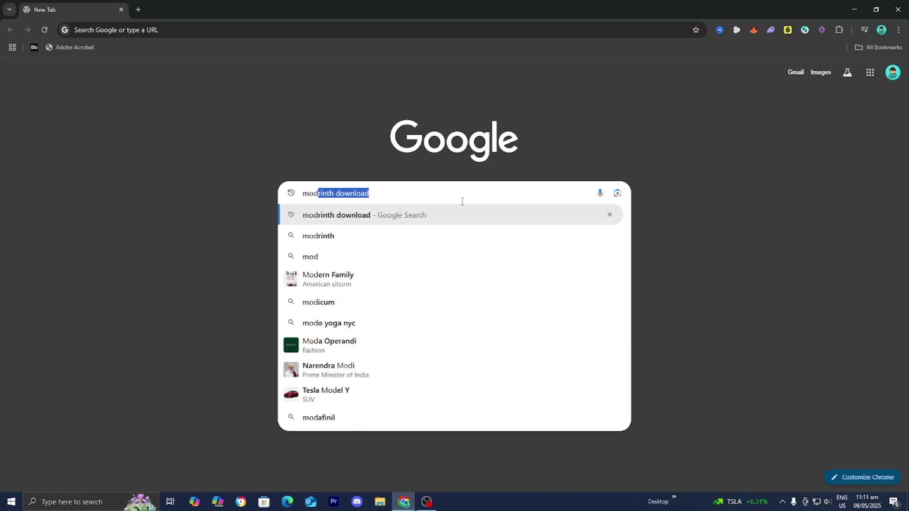
pyautogui.press('Right')
pyautogui.press('Return')
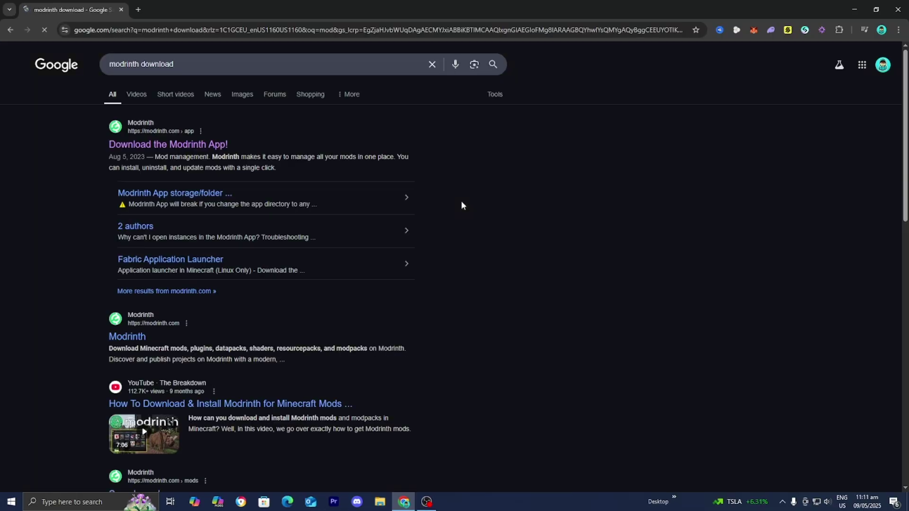
pyautogui.click(197, 144)
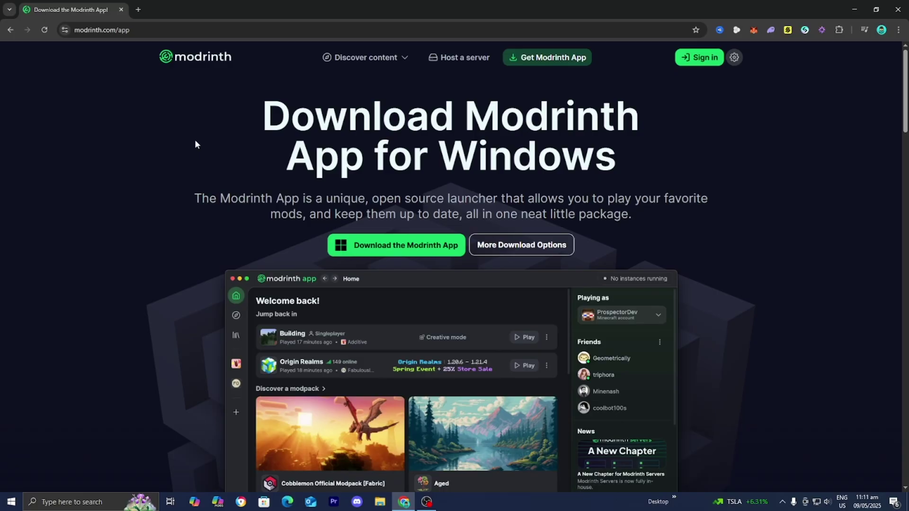
pyautogui.click(404, 246)
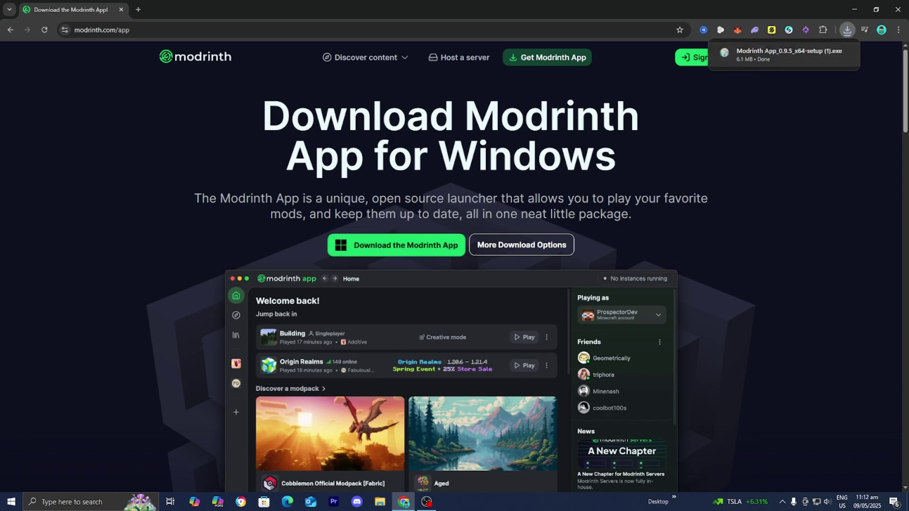
# Run the downloaded setup and install Modrinth App in C:\Program Files\Modrinth App, with launching and a desktop shortcut enabled
pyautogui.moveTo(801, 62)
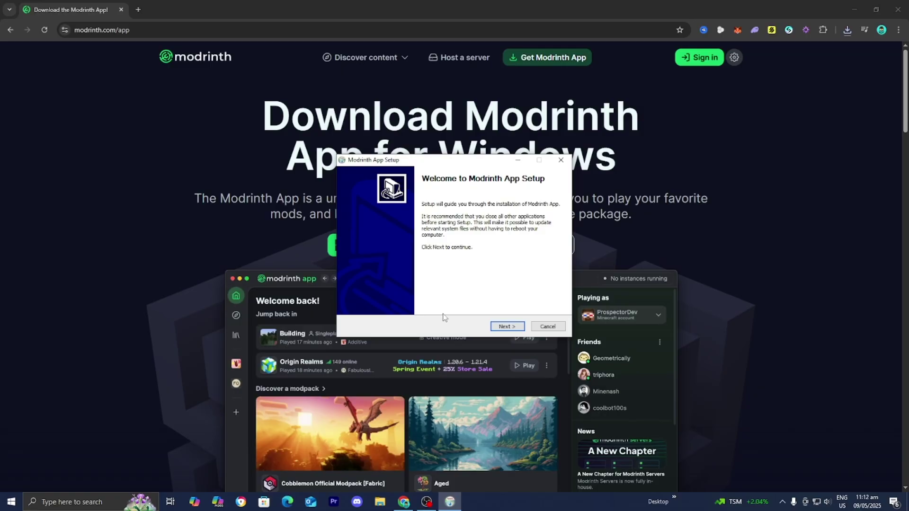
pyautogui.click(493, 325)
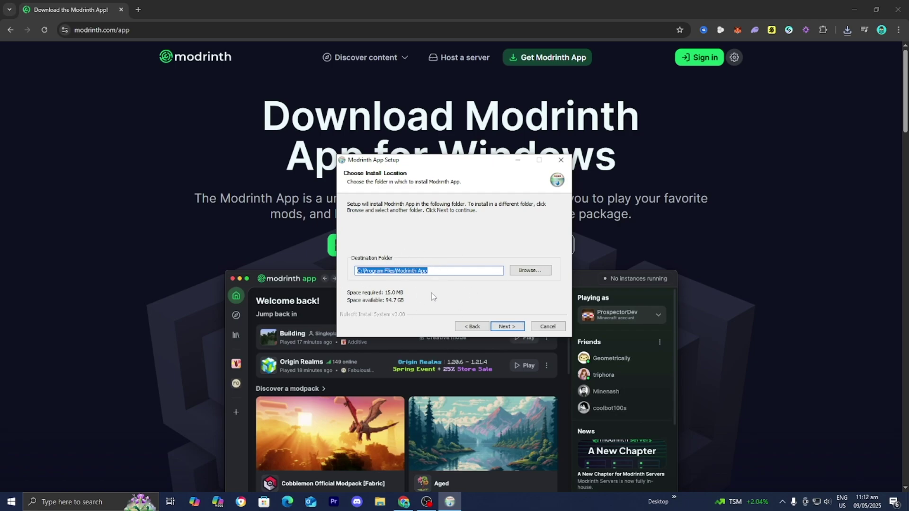
pyautogui.click(502, 327)
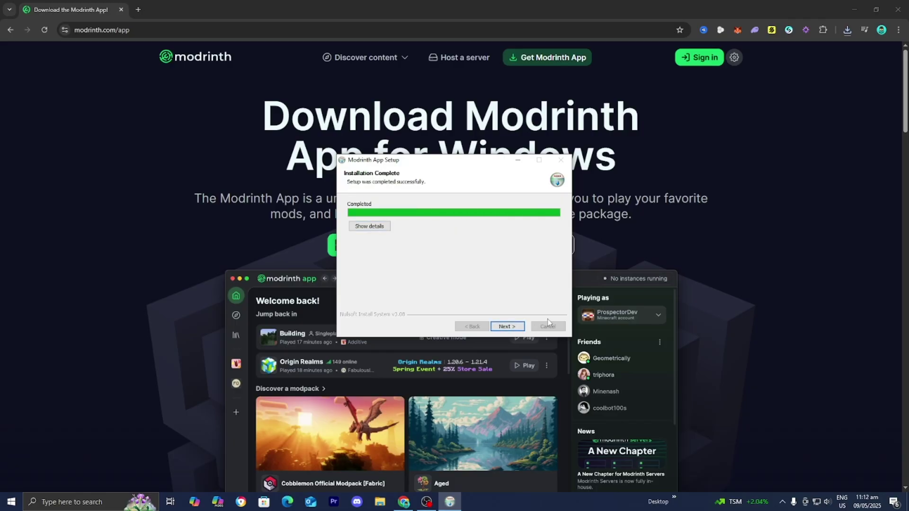
pyautogui.click(523, 327)
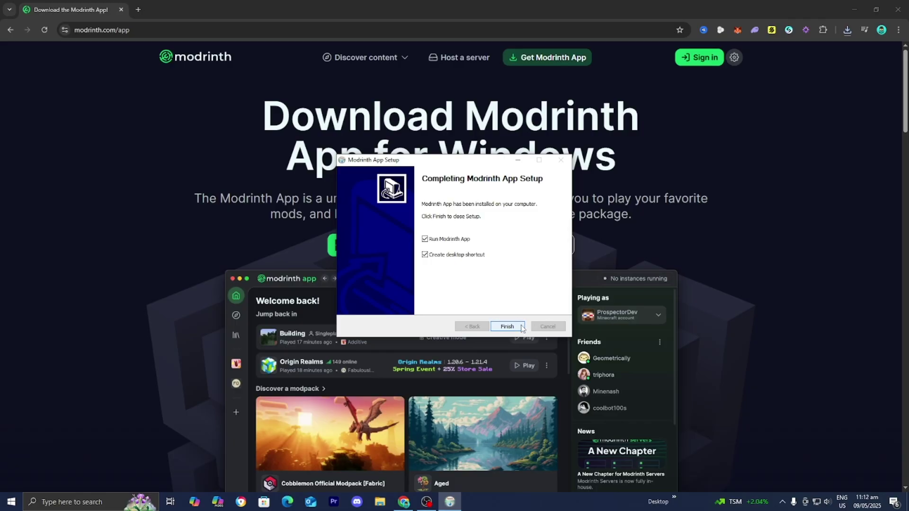
pyautogui.click(508, 327)
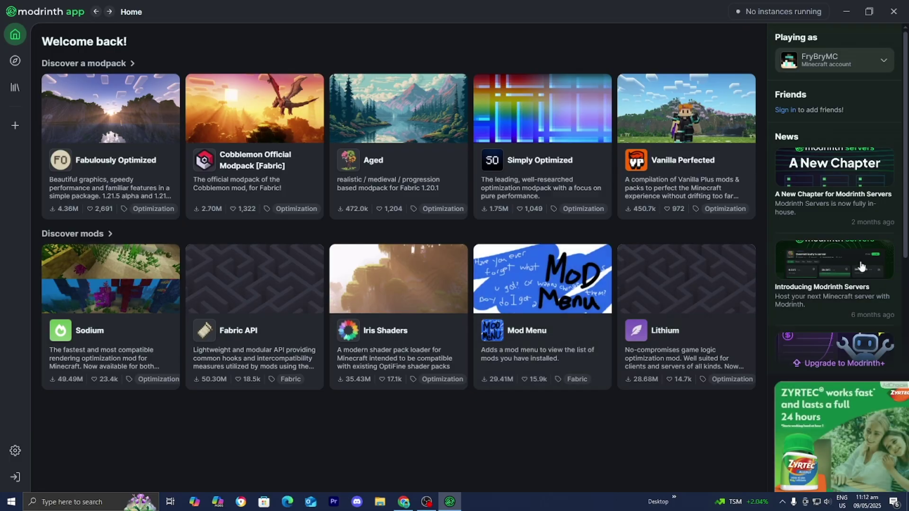
# Check which Minecraft account is selected for playing
pyautogui.click(855, 59)
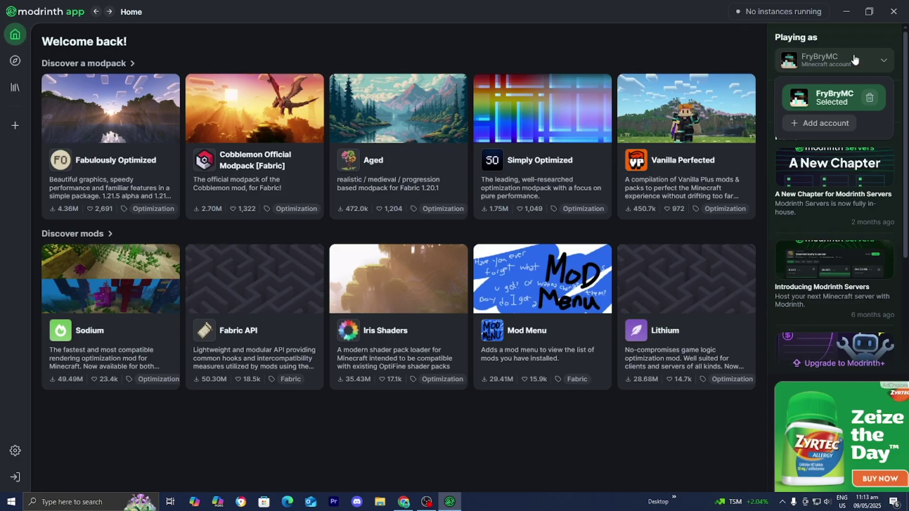
pyautogui.click(809, 67)
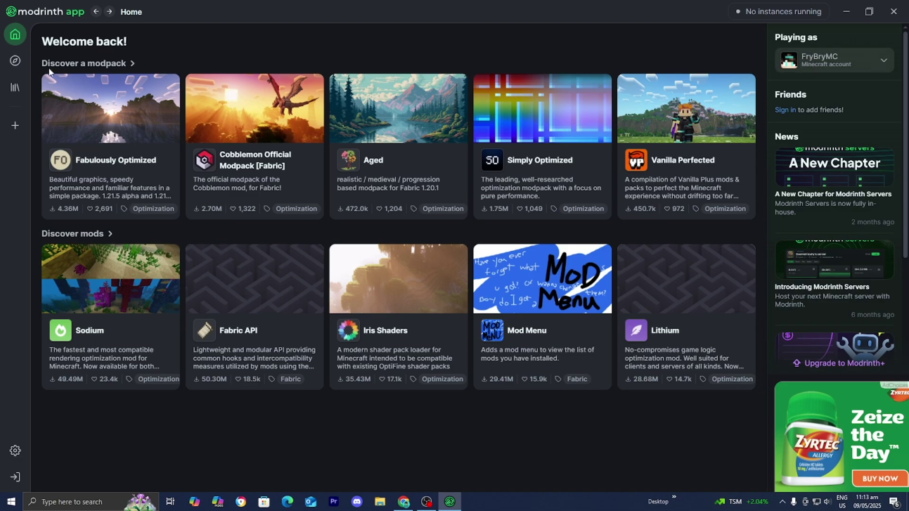
# Browse the modpack catalogue and examine the library's downloaded instances and the app settings
pyautogui.click(15, 61)
pyautogui.scroll(-10, 271, 349)
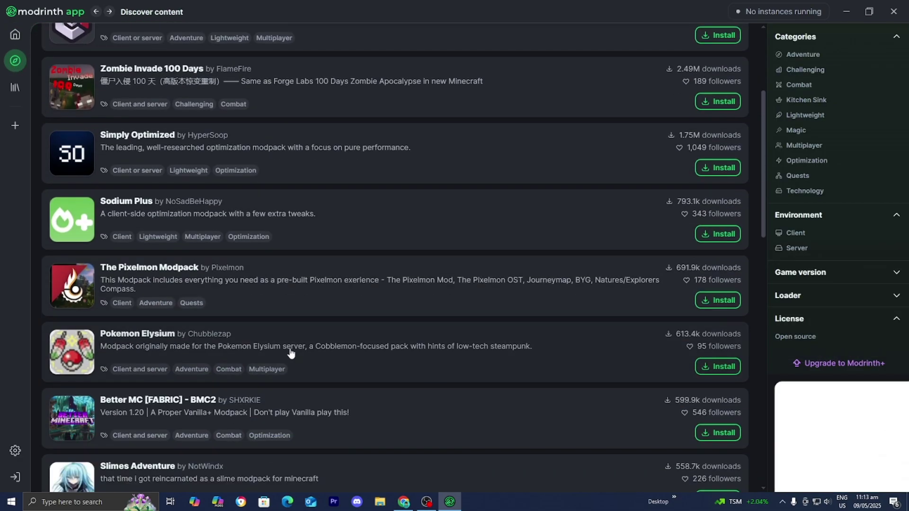
pyautogui.scroll(-10, 271, 349)
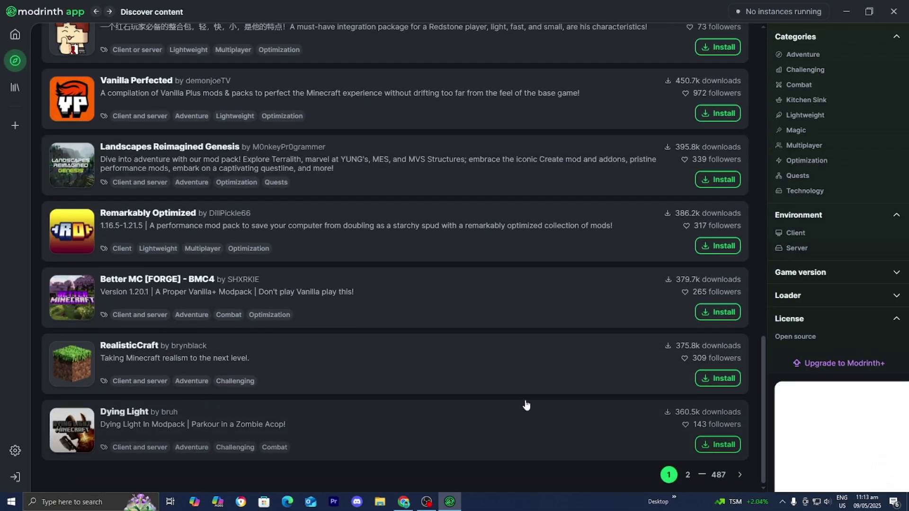
pyautogui.scroll(15, 524, 404)
pyautogui.scroll(5, 519, 393)
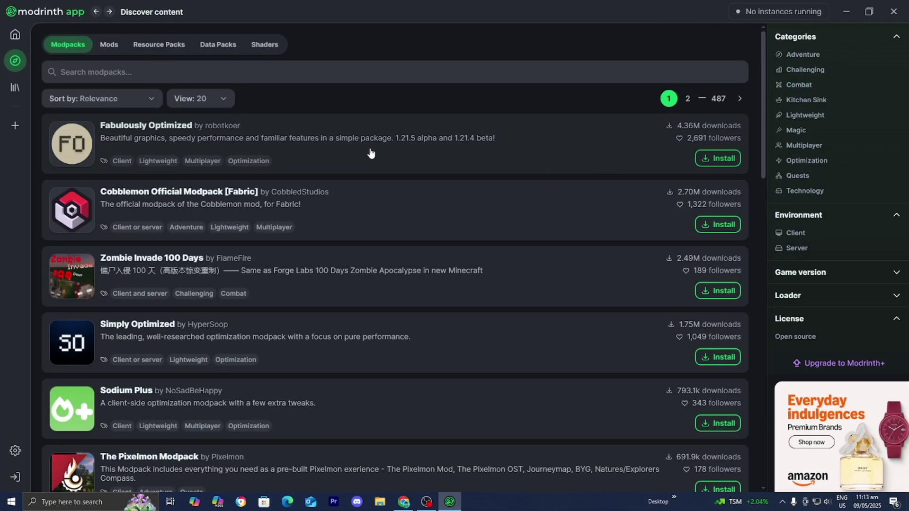
pyautogui.click(8, 89)
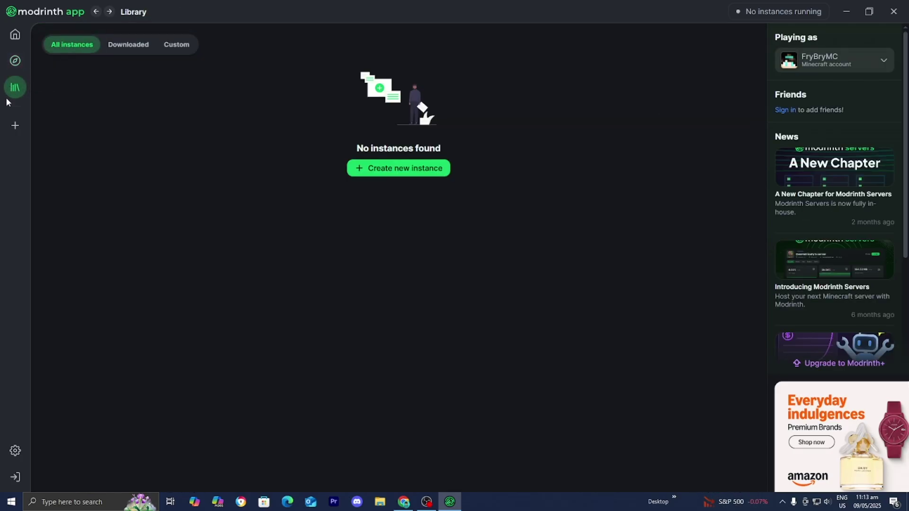
pyautogui.click(133, 51)
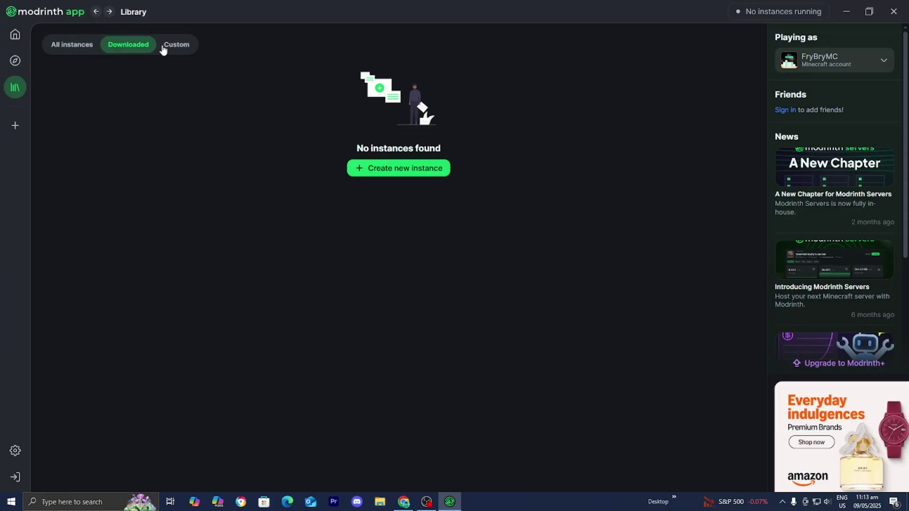
pyautogui.click(14, 452)
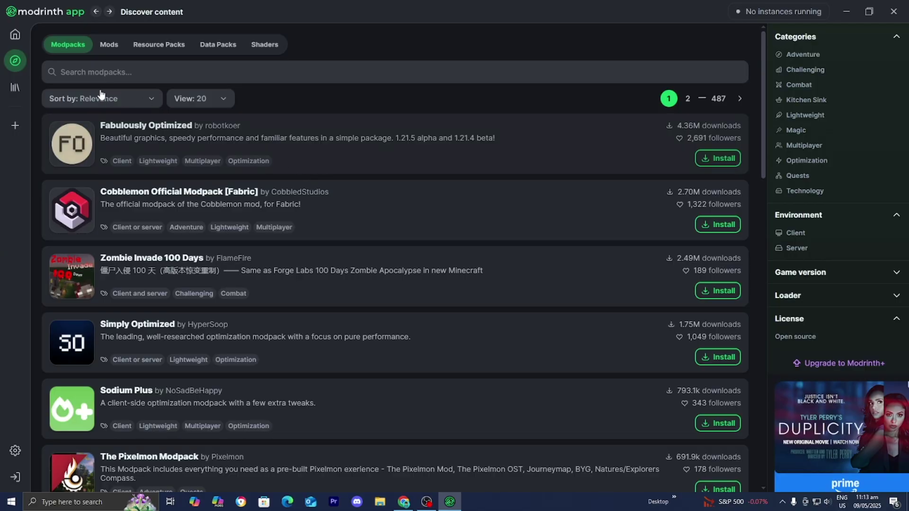
# Install the Fabulously Optimized modpack from the content catalogue
pyautogui.click(308, 132)
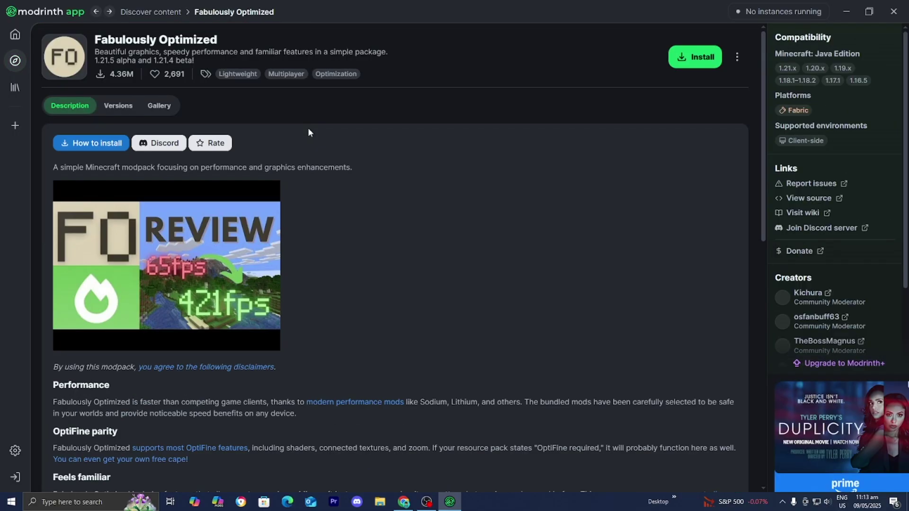
pyautogui.click(696, 67)
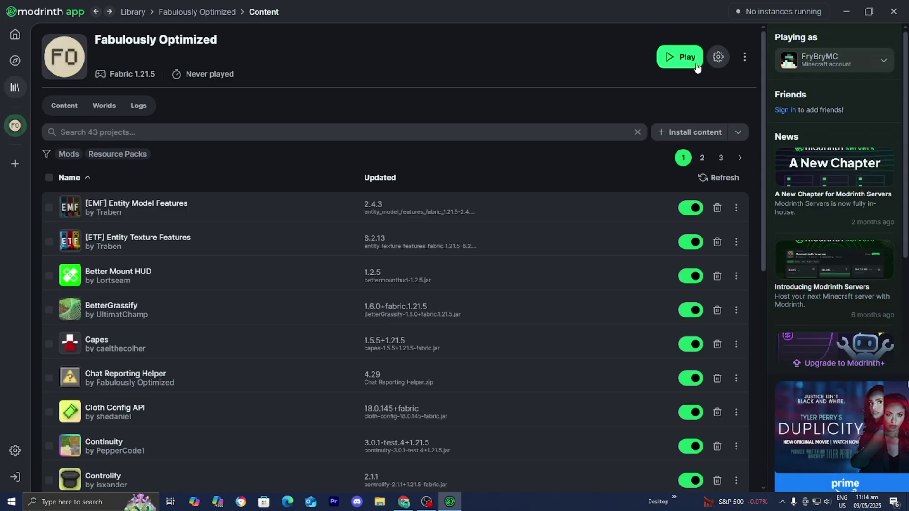
# Enable custom memory allocation for the Fabulously Optimized instance and set it to 8064 MB
pyautogui.click(726, 63)
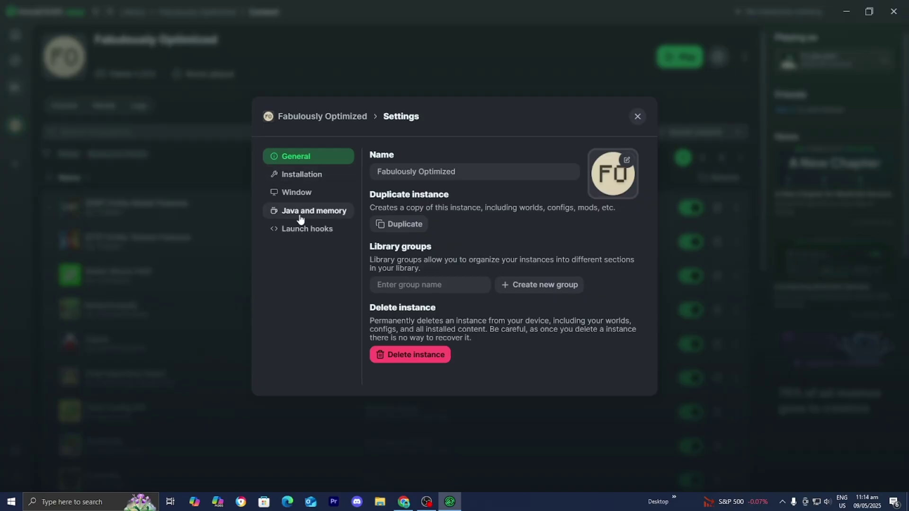
pyautogui.click(300, 220)
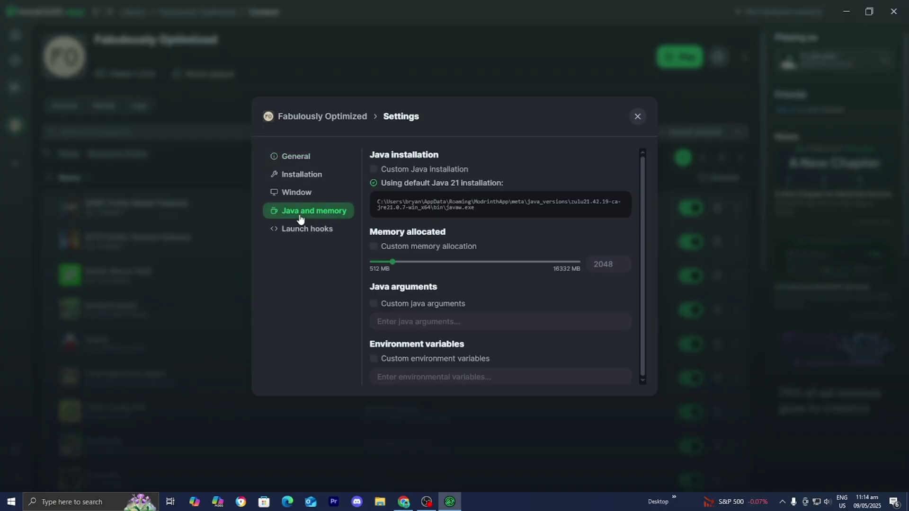
pyautogui.click(408, 252)
pyautogui.moveTo(396, 263); pyautogui.dragTo(471, 268)
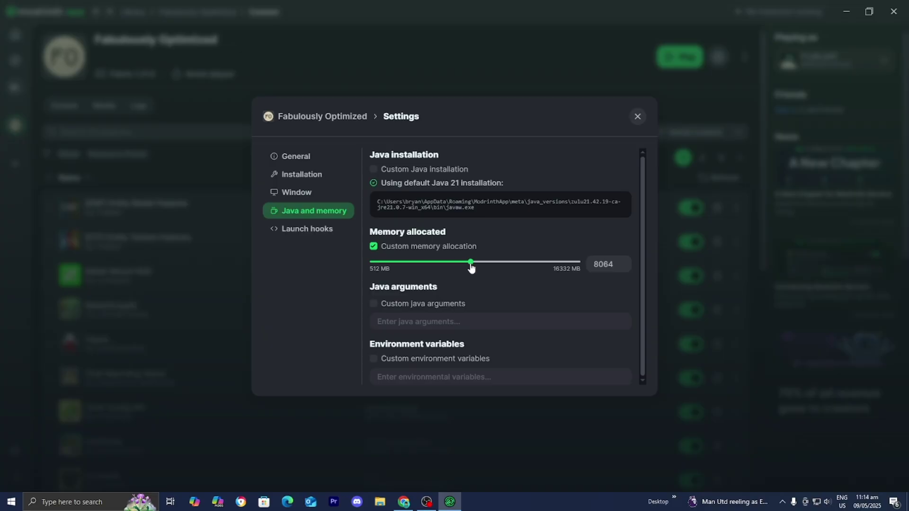
pyautogui.click(638, 116)
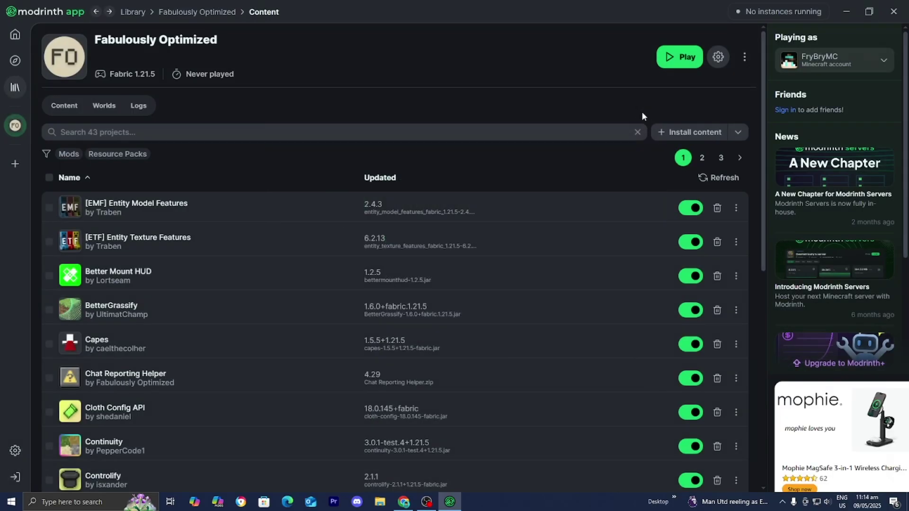
# Launch the Fabulously Optimized instance, follow its live log while it loads, and switch Minecraft to full screen
pyautogui.click(675, 57)
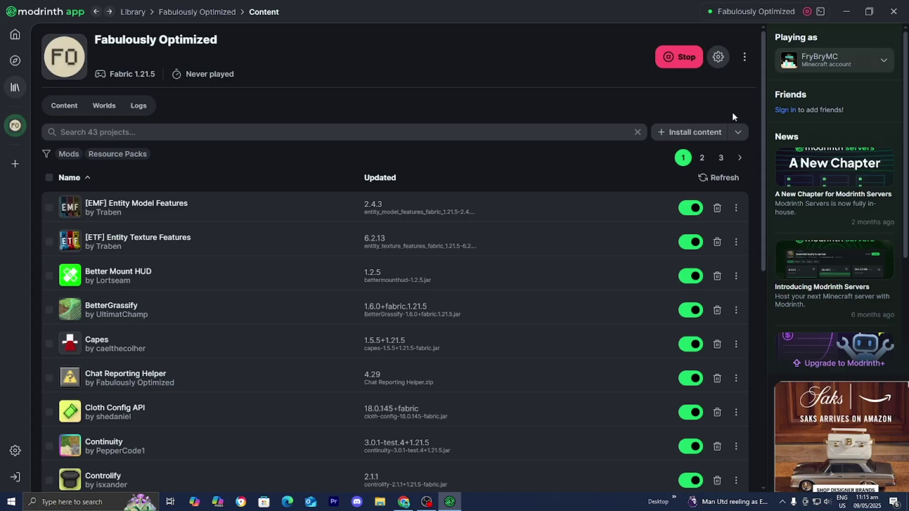
pyautogui.click(821, 13)
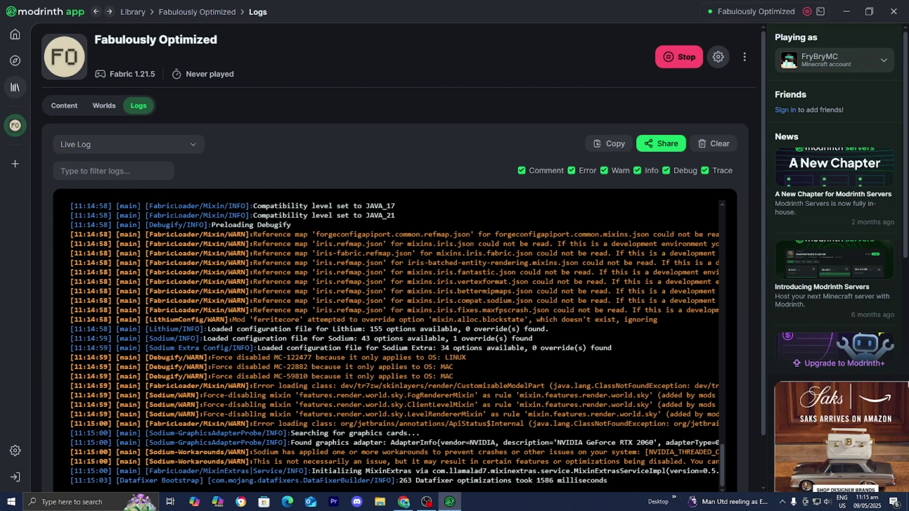
pyautogui.scroll(-1, 403, 284)
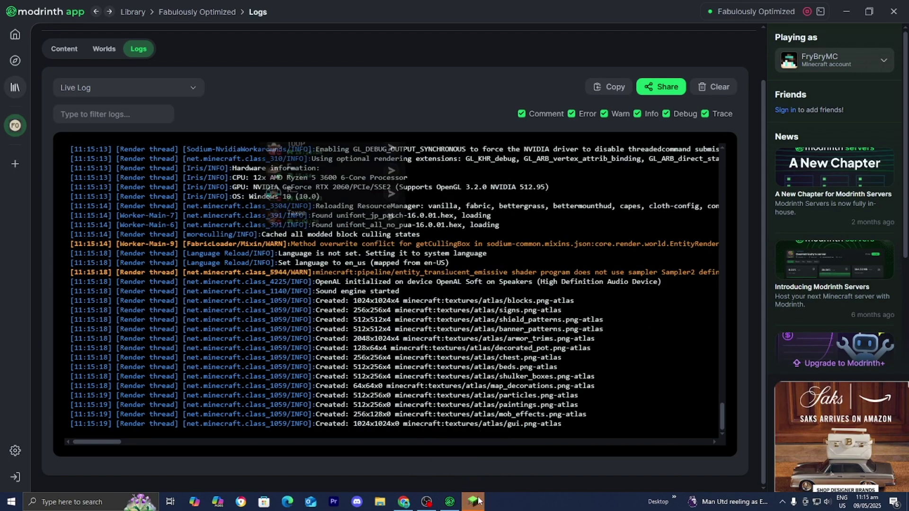
pyautogui.moveTo(474, 507)
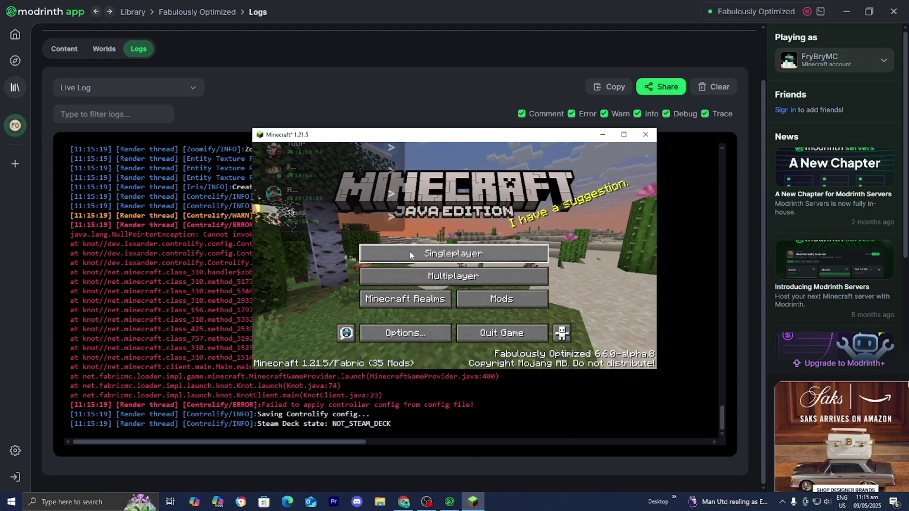
pyautogui.press('F11')
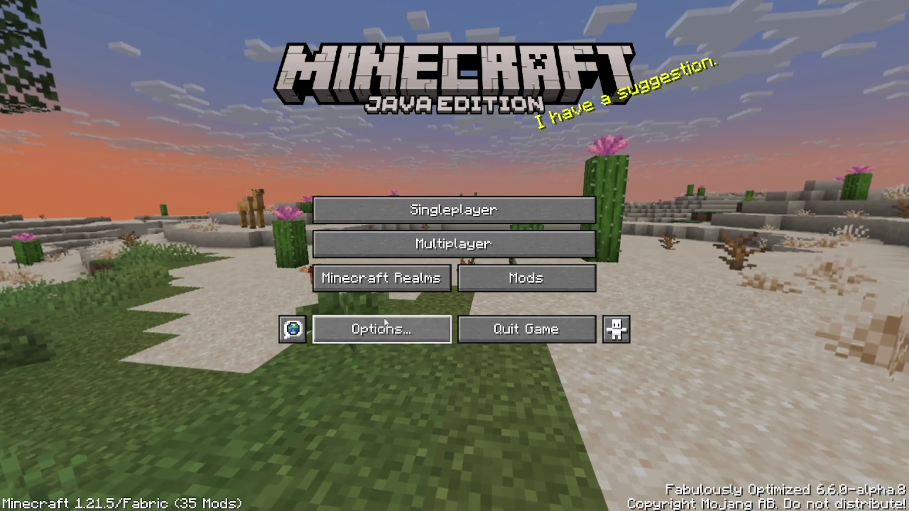
# Enter a singleplayer world and walk through the forest with the debug overlay shown to check the frame rate
pyautogui.click(478, 218)
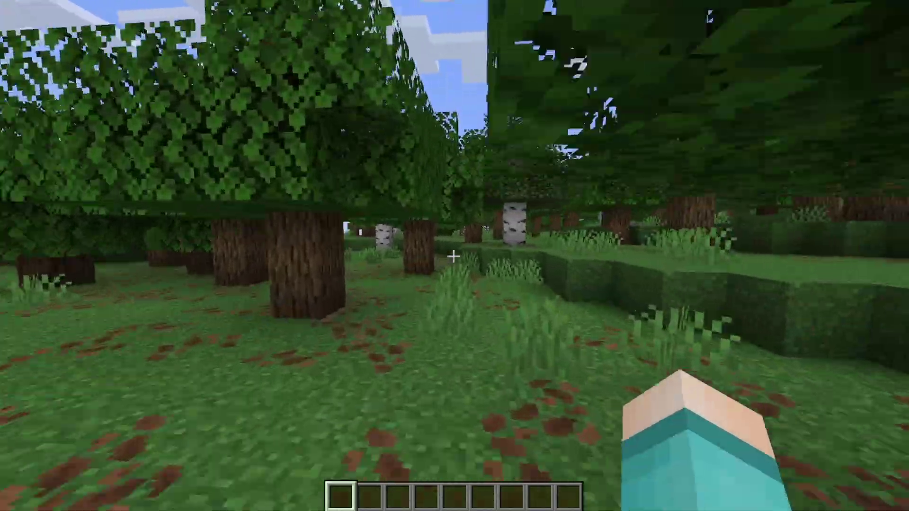
pyautogui.press('w')
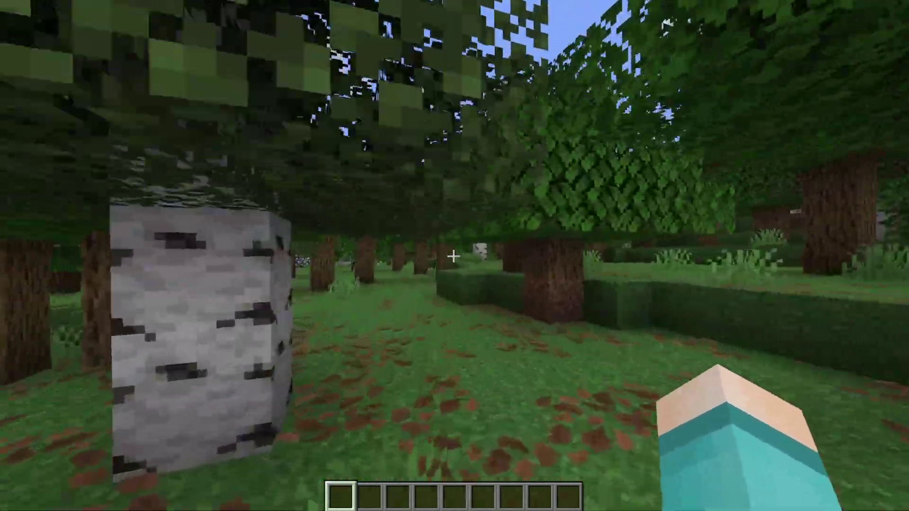
pyautogui.press('F3')
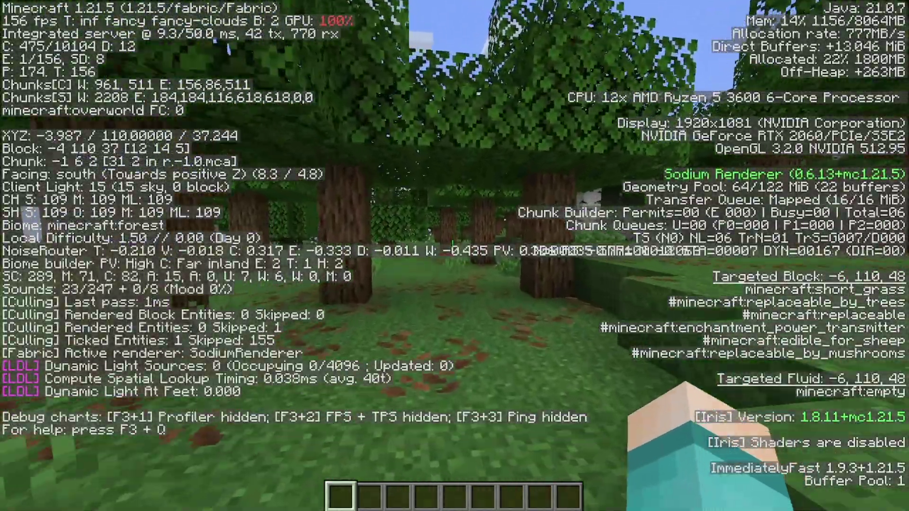
pyautogui.press('w')
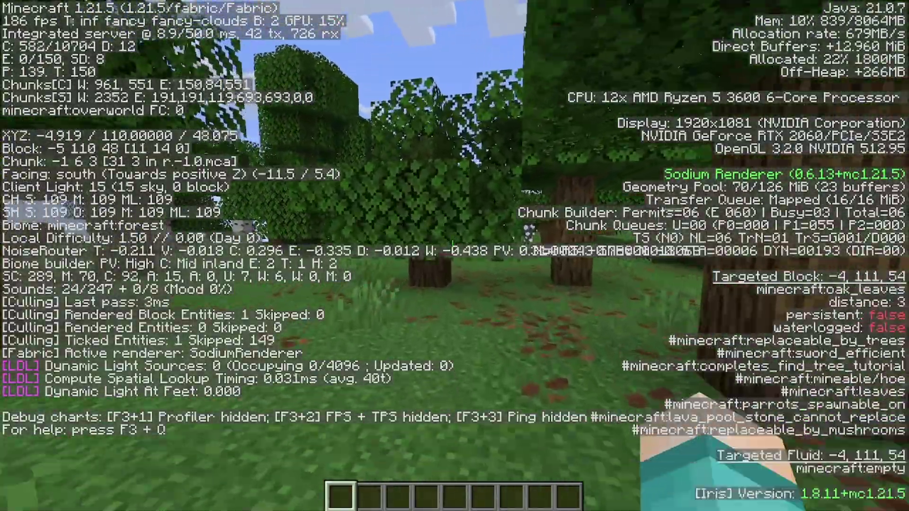
pyautogui.press('w')
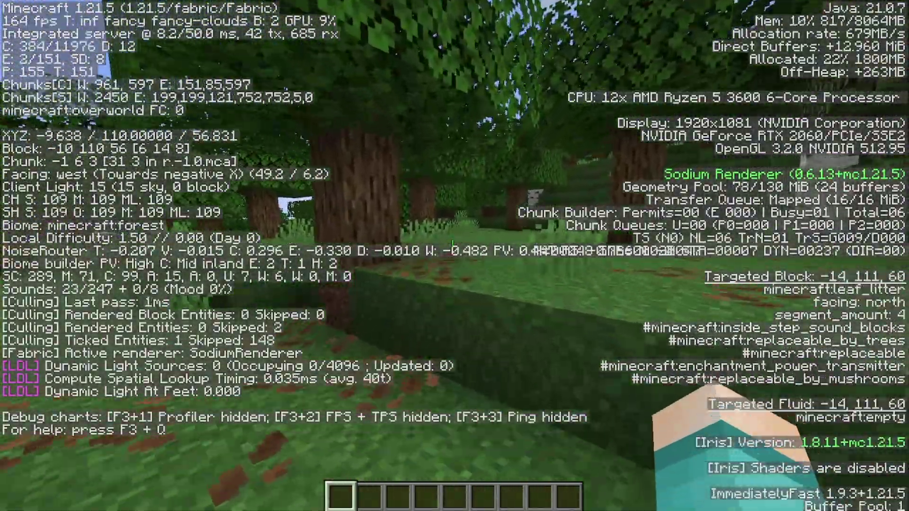
# Keep running and jumping west across the forest hills to examine frame rate, GPU load and memory use in the debug overlay
pyautogui.press('w')
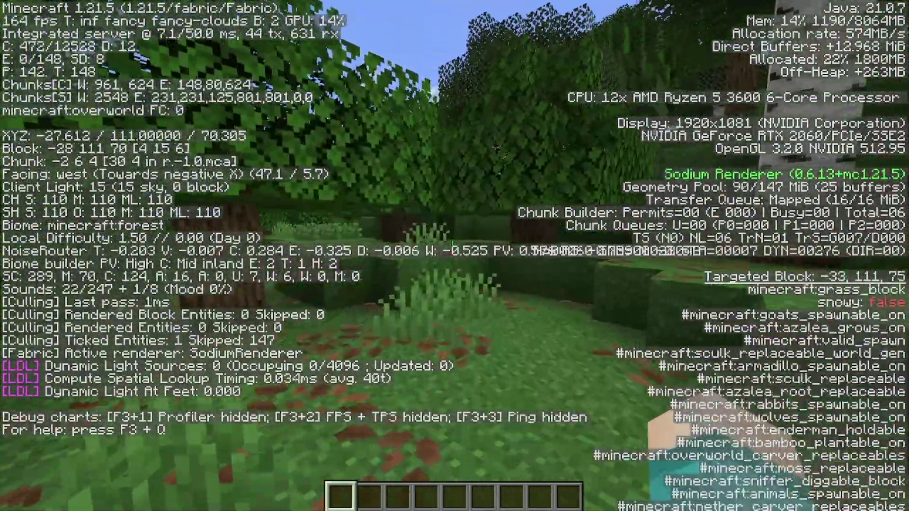
pyautogui.press('w')
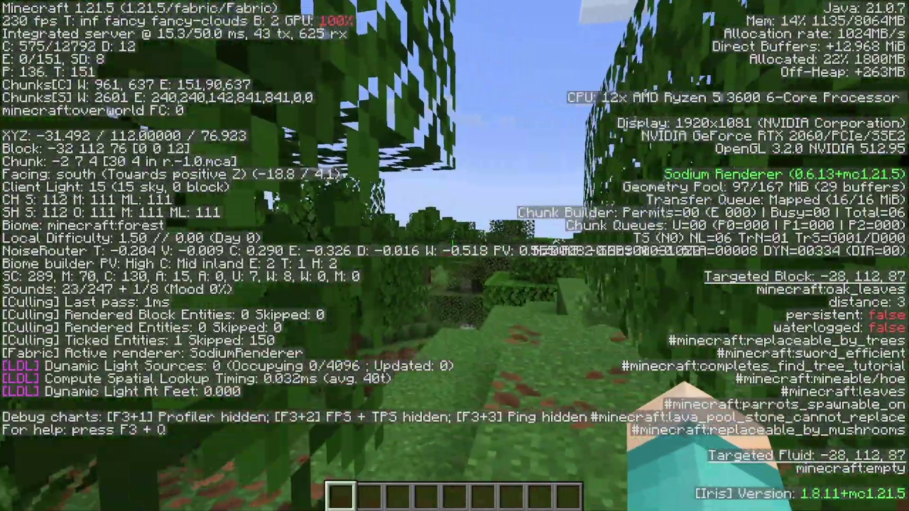
pyautogui.press('w')
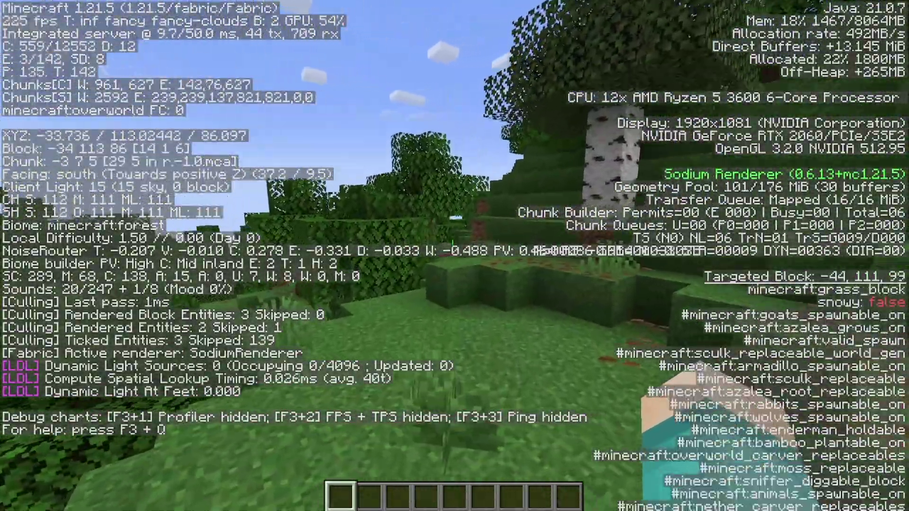
pyautogui.press('w')
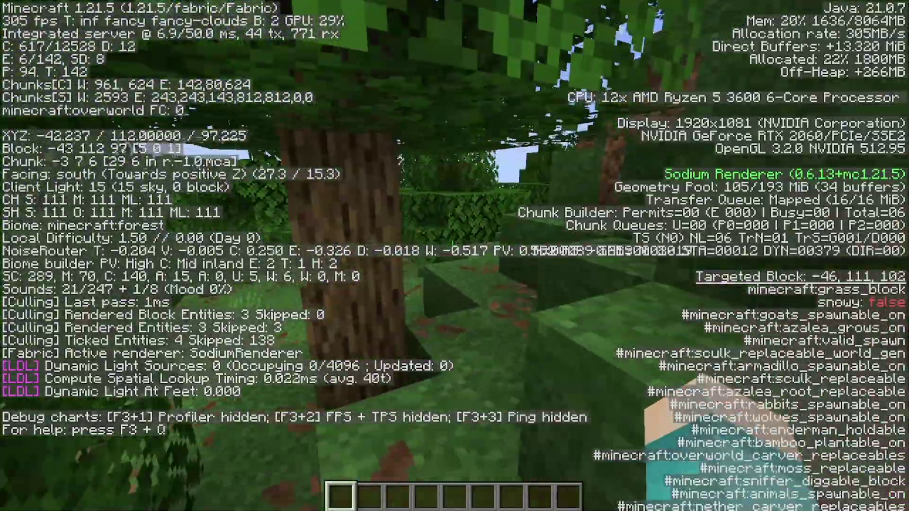
pyautogui.press('w')
pyautogui.press('w')
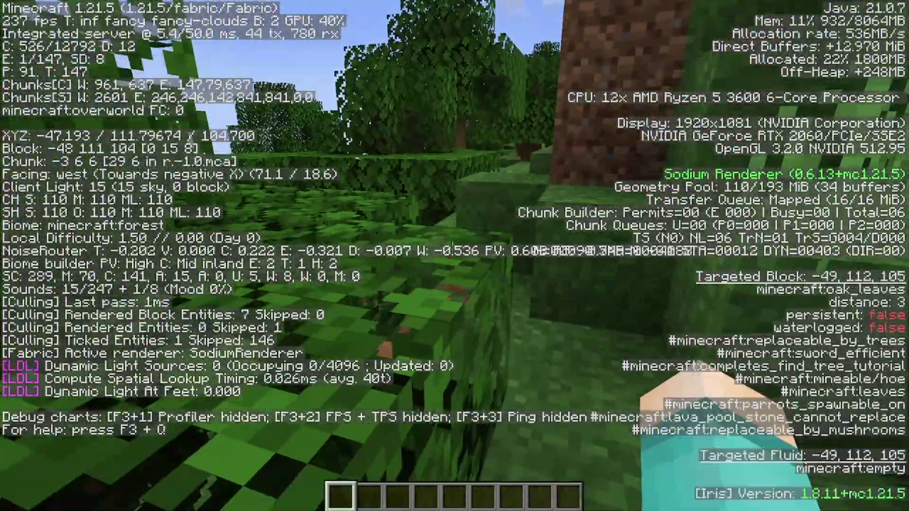
pyautogui.press('w')
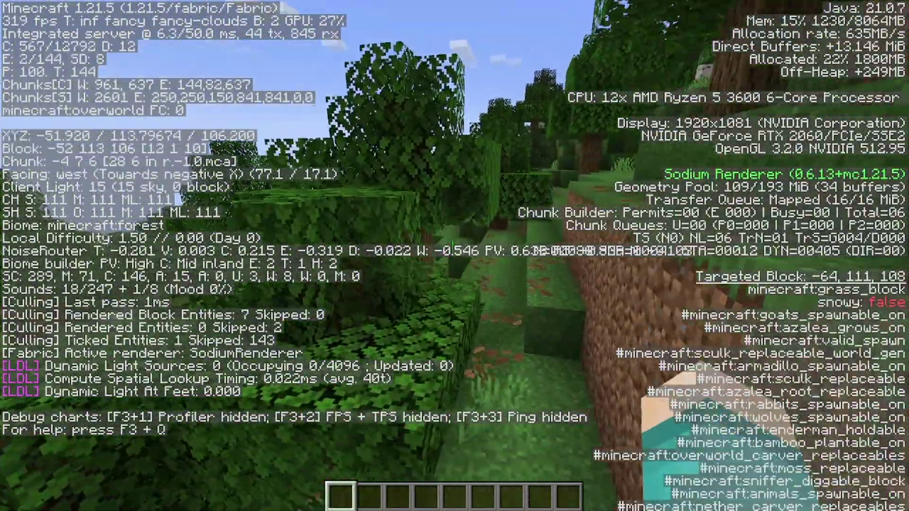
pyautogui.press('w')
pyautogui.press('w')
pyautogui.press('space')
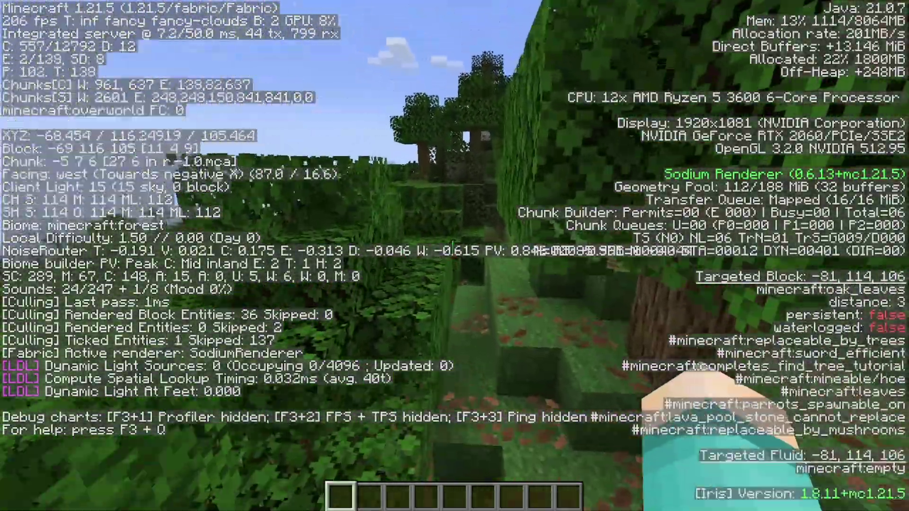
pyautogui.press('w')
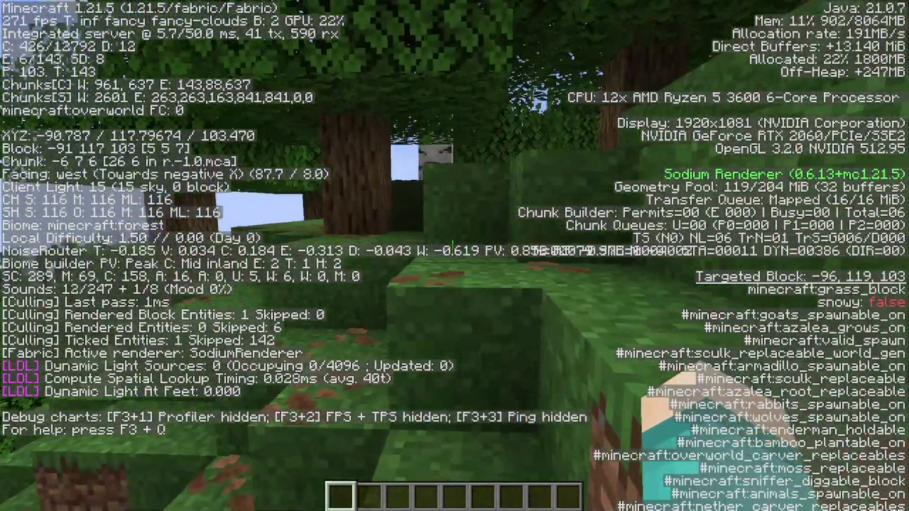
pyautogui.press('w')
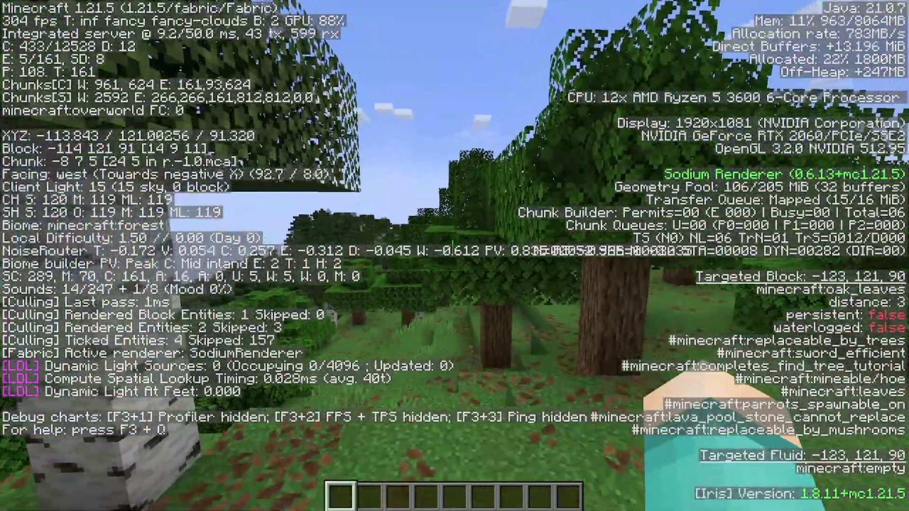
pyautogui.press('w')
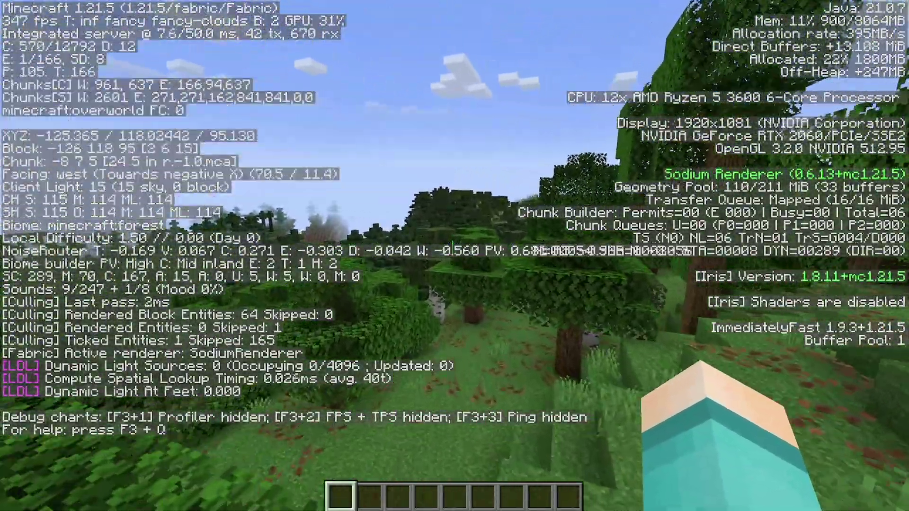
# Hide the debug overlay and switch the camera to the front-facing third-person view while walking on
pyautogui.press('F3')
pyautogui.press('w')
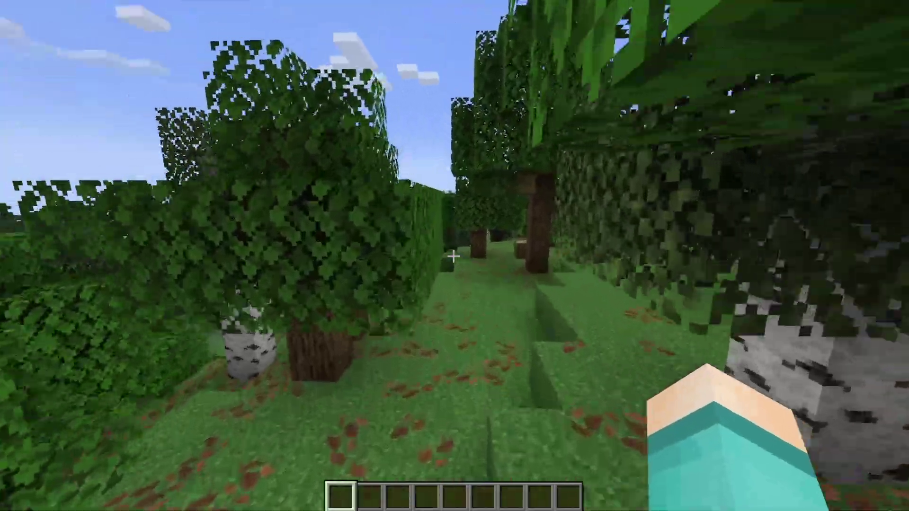
pyautogui.press('F5')
pyautogui.press('F5')
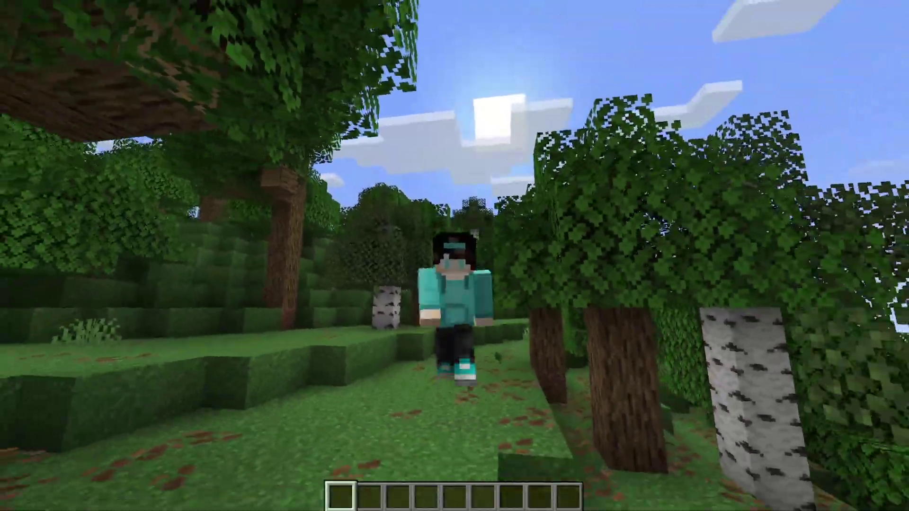